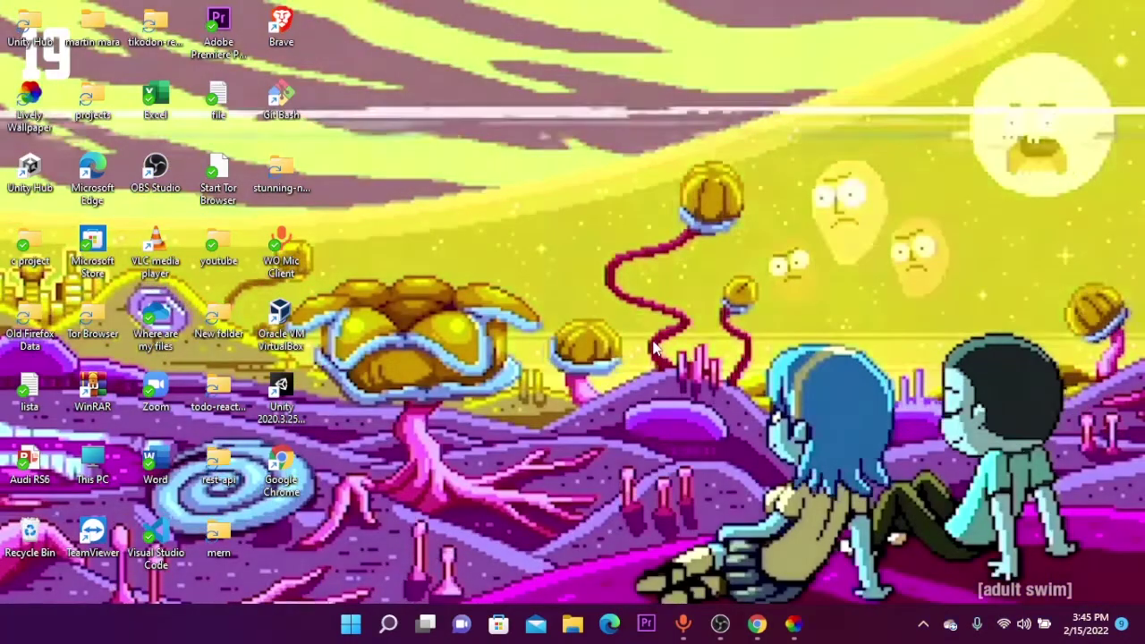
- Bring up the desktop context menu and dismiss it without choosing anything
right_click(657, 105)
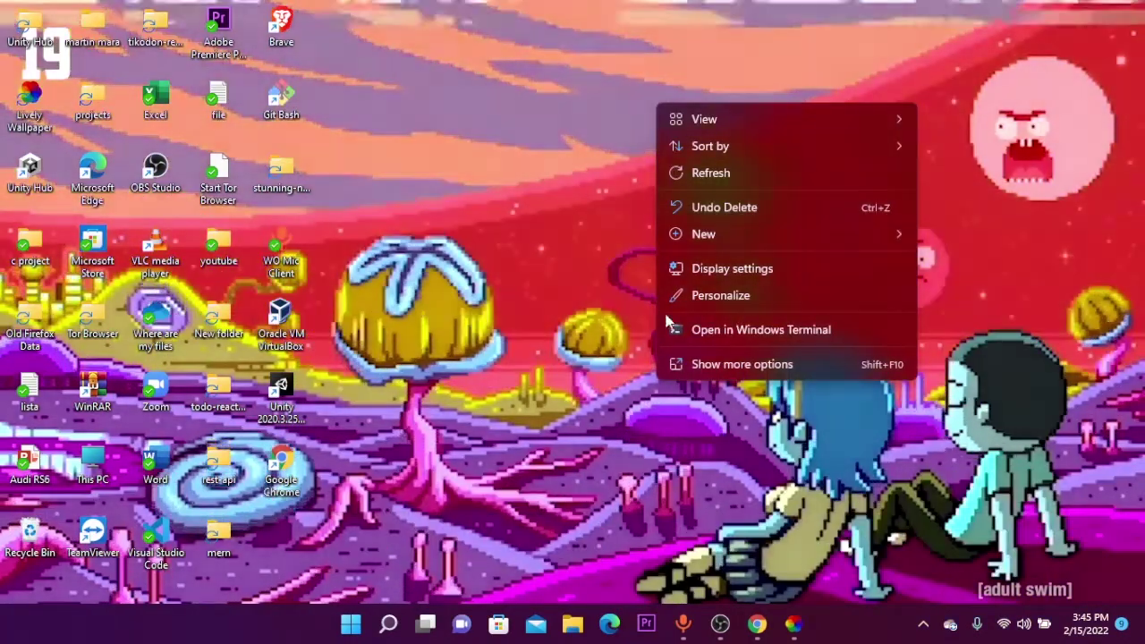
left_click(588, 259)
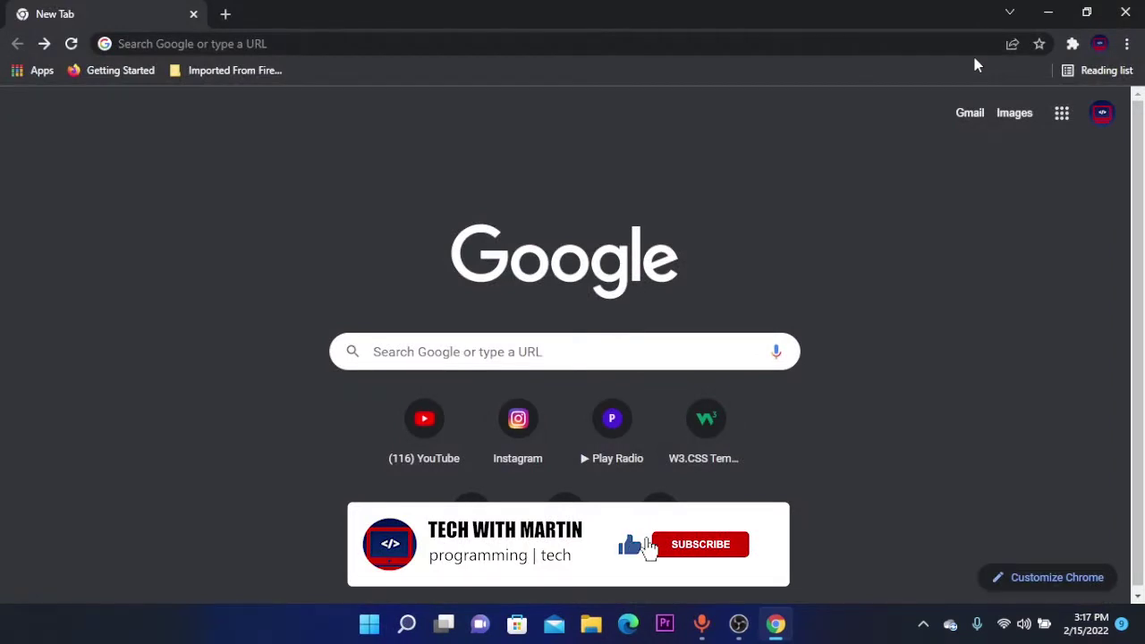
- Search Google for 'lively wallpaper' and open the Digital Trends download page
left_click(598, 43)
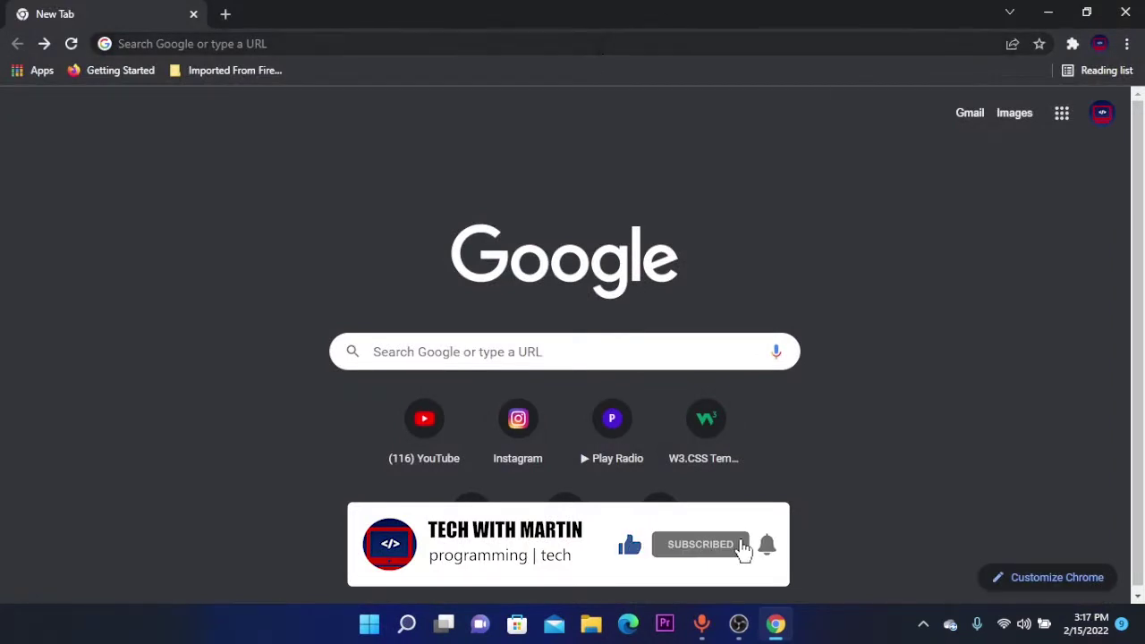
type("lively wallpaper")
key("Return")
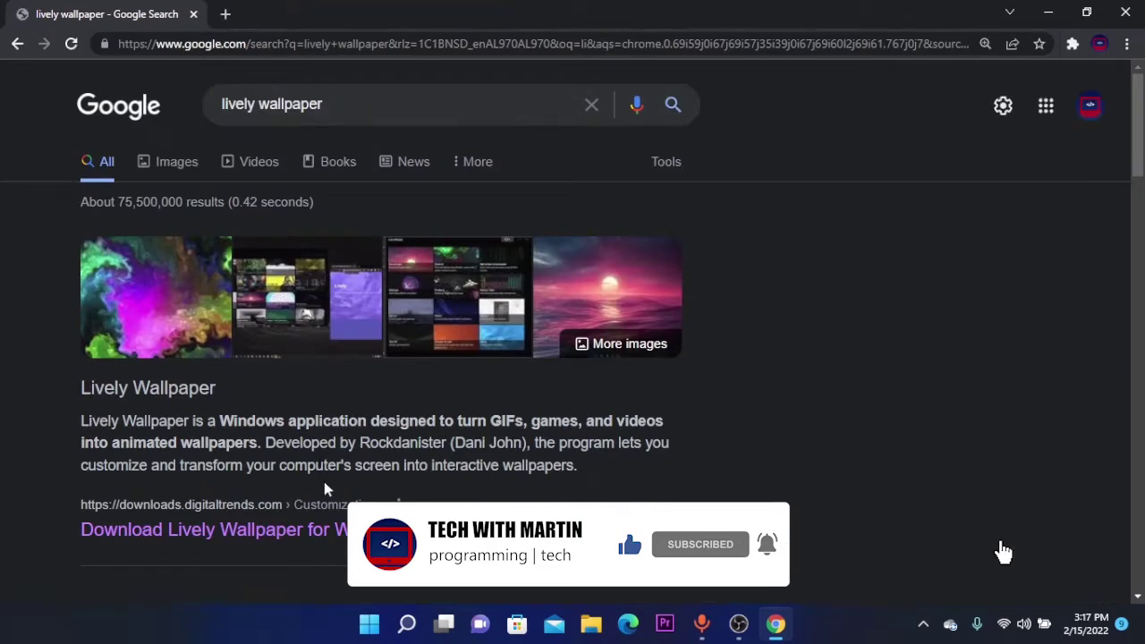
left_click(202, 530)
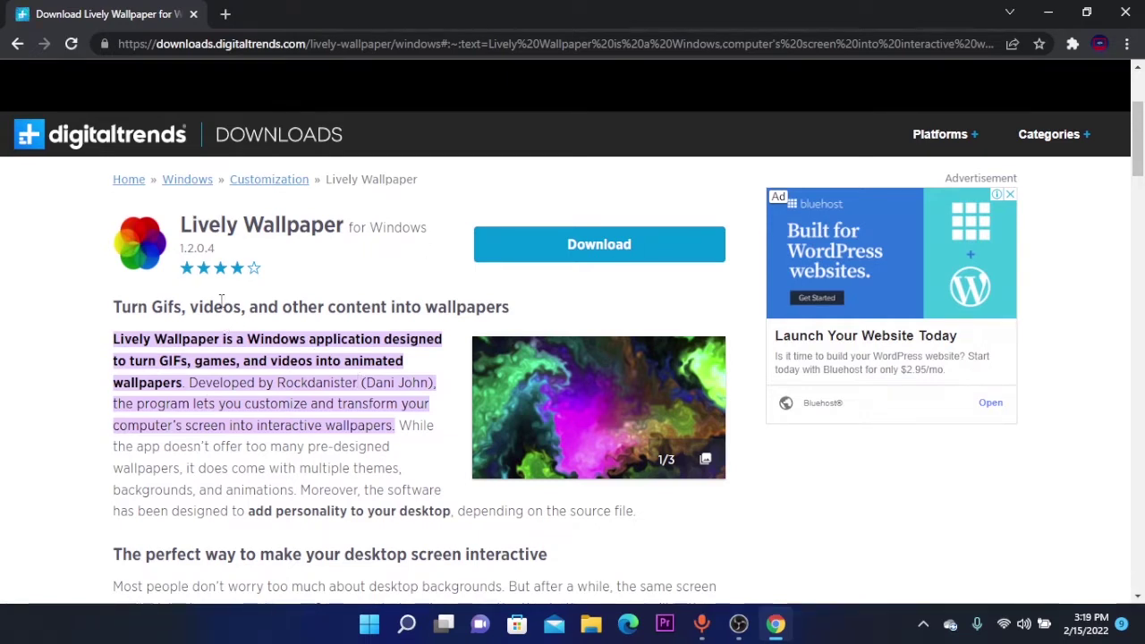
- Download and run the Lively Wallpaper installer, then minimize Chrome
left_click(533, 264)
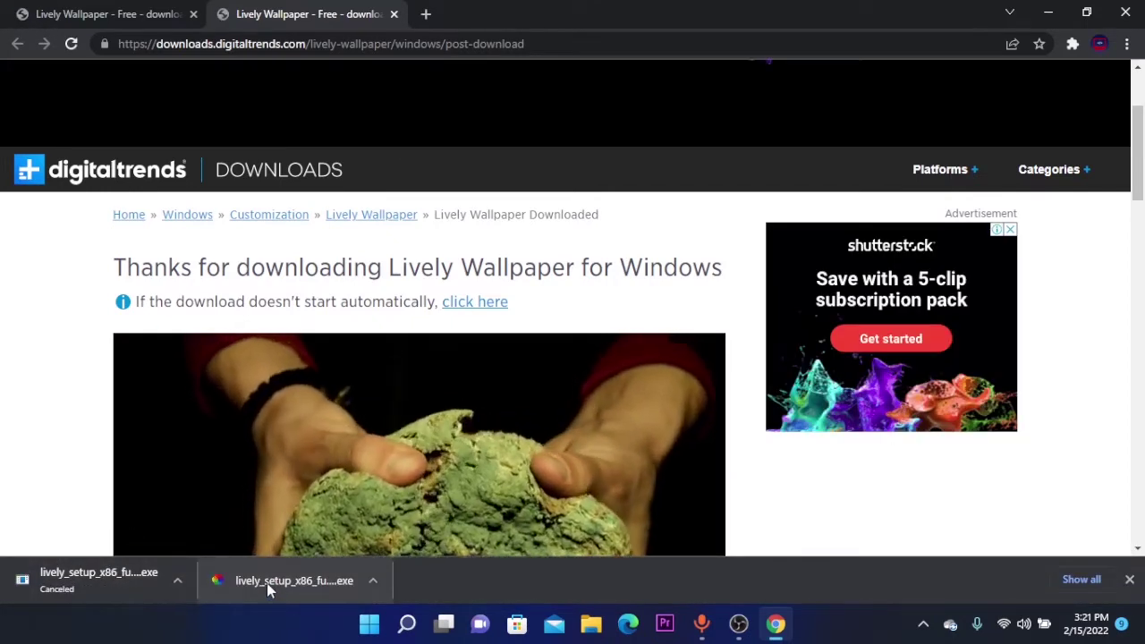
left_click(266, 579)
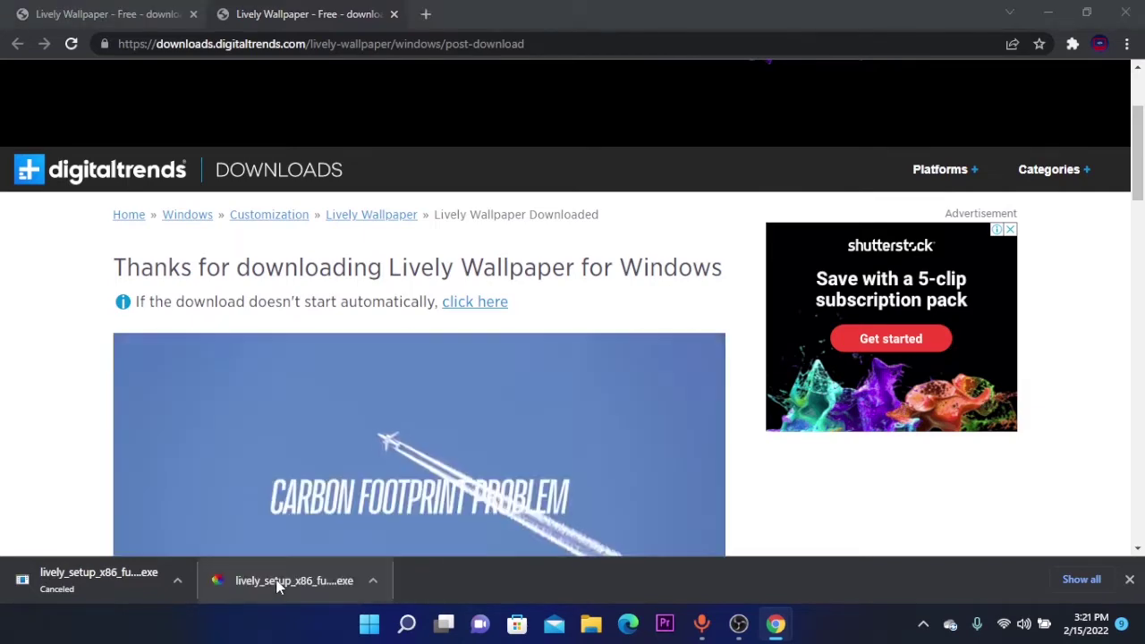
left_click(1049, 13)
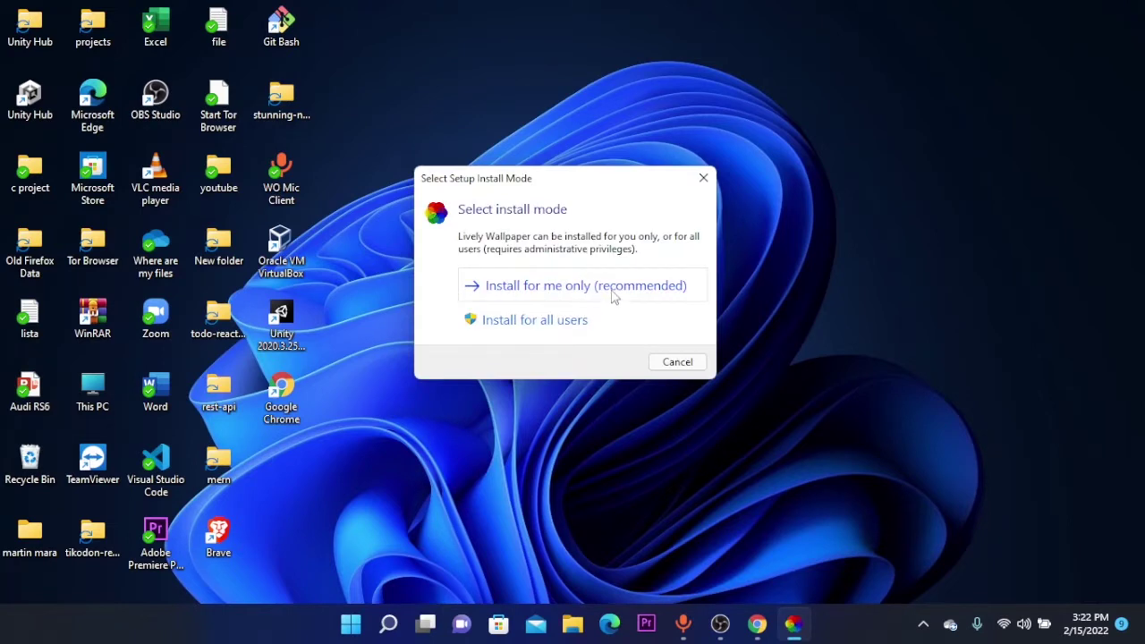
- Choose a current-user install in English and accept the license agreement
left_click(614, 297)
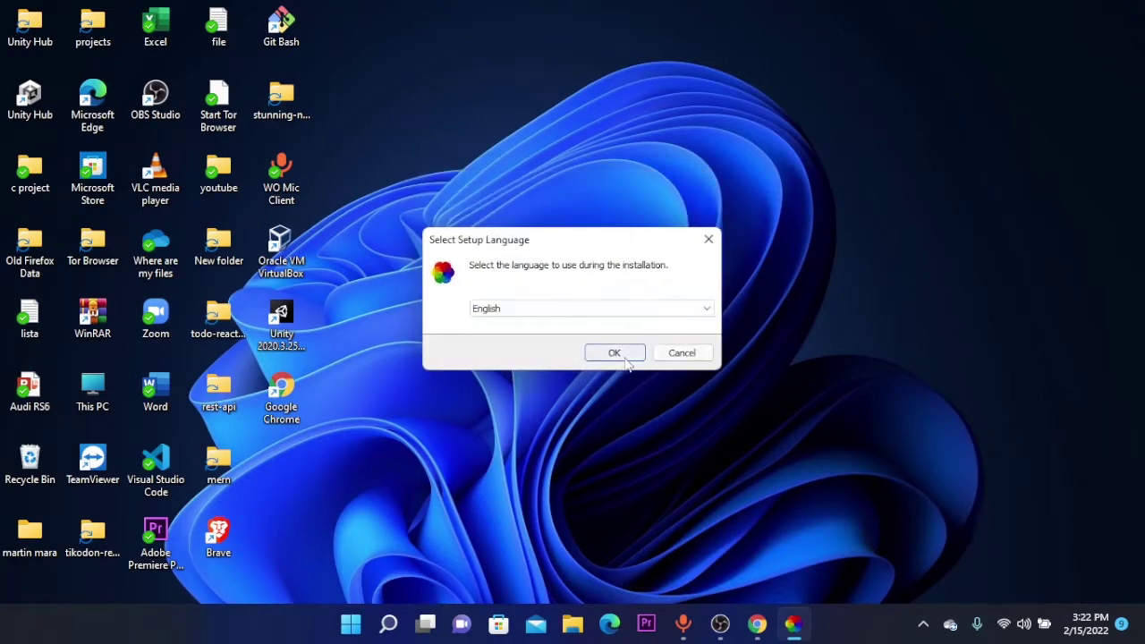
left_click(614, 354)
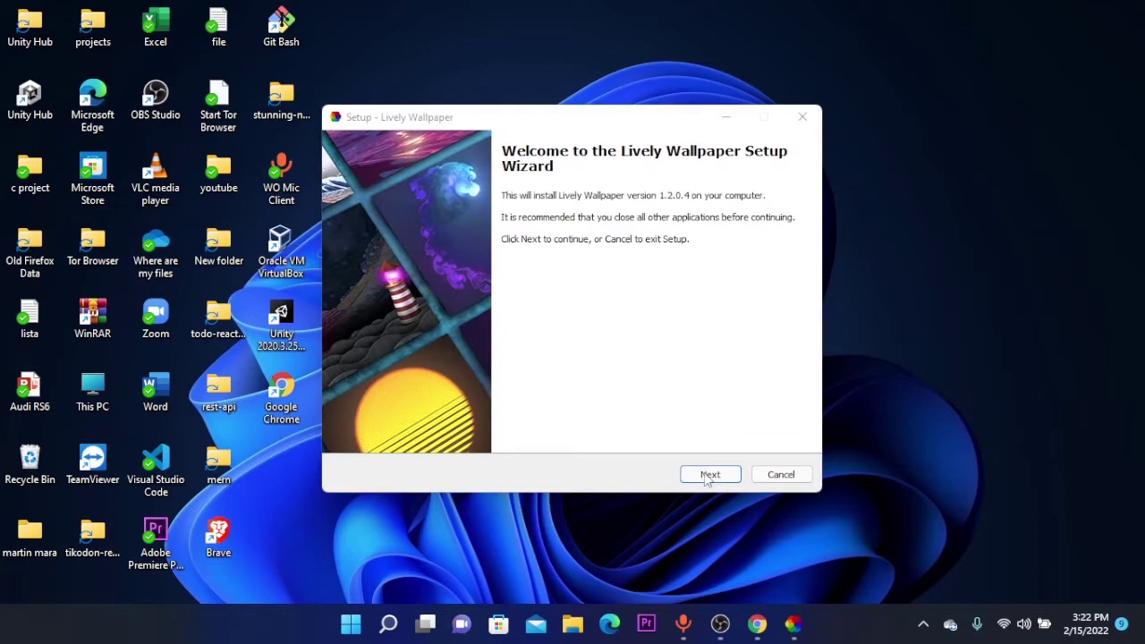
left_click(708, 478)
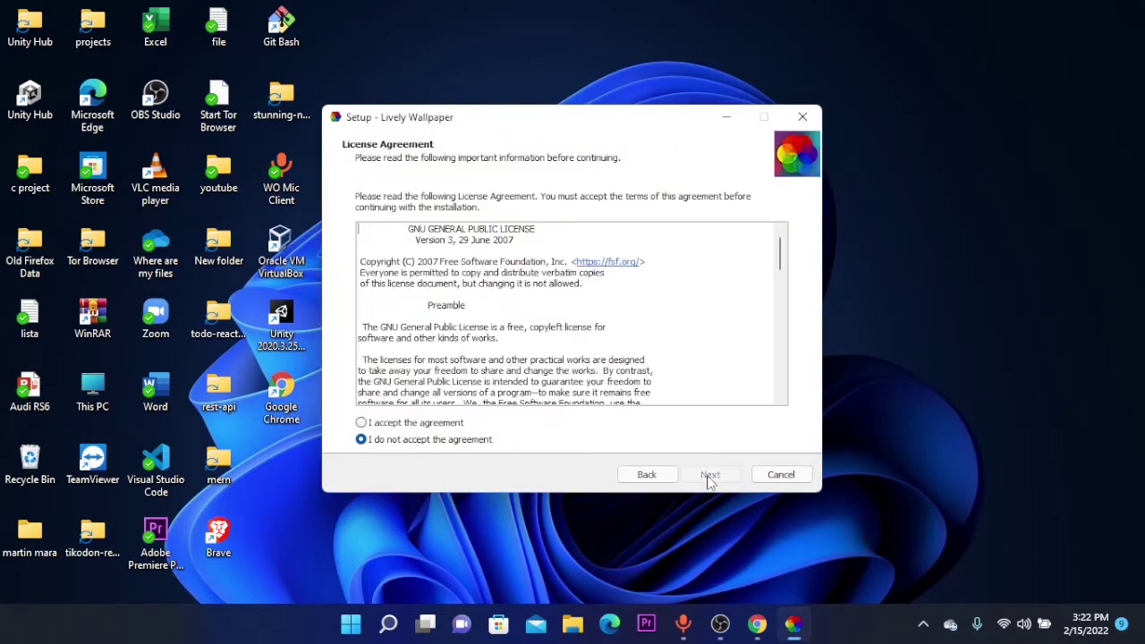
left_click(408, 425)
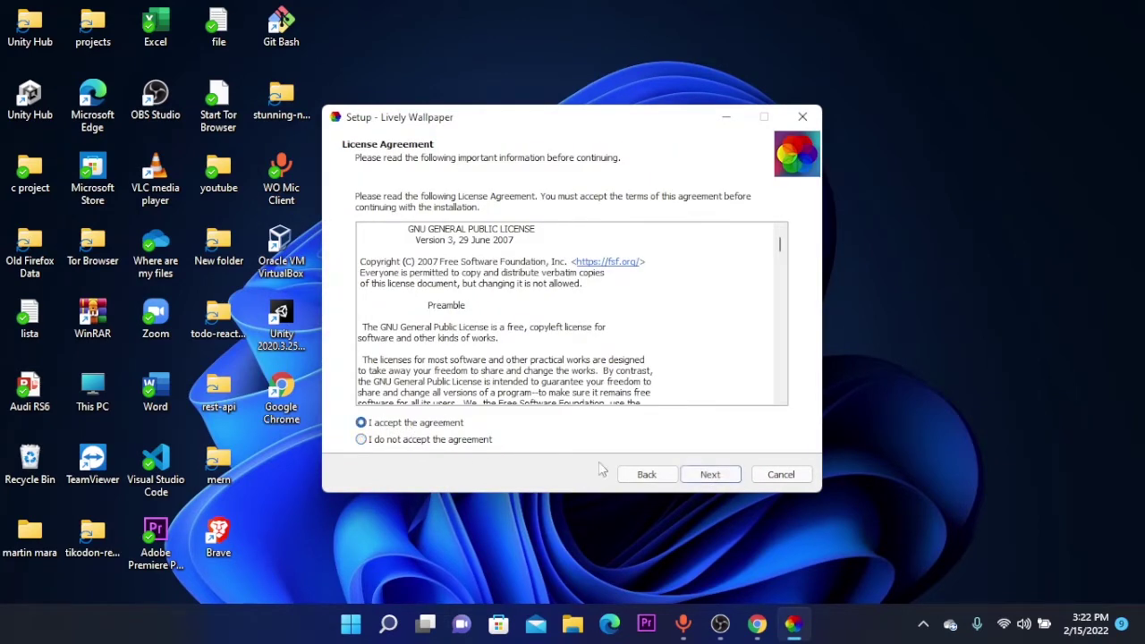
left_click(699, 478)
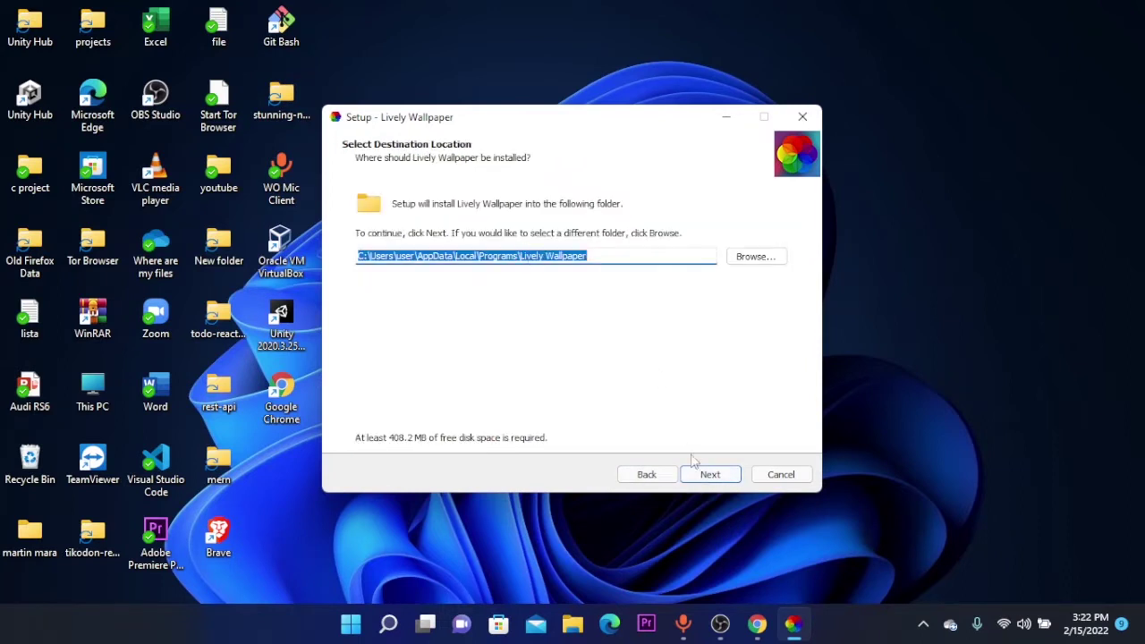
- Keep the default folder, desktop shortcut and startup options, install, and finish setup
left_click(722, 484)
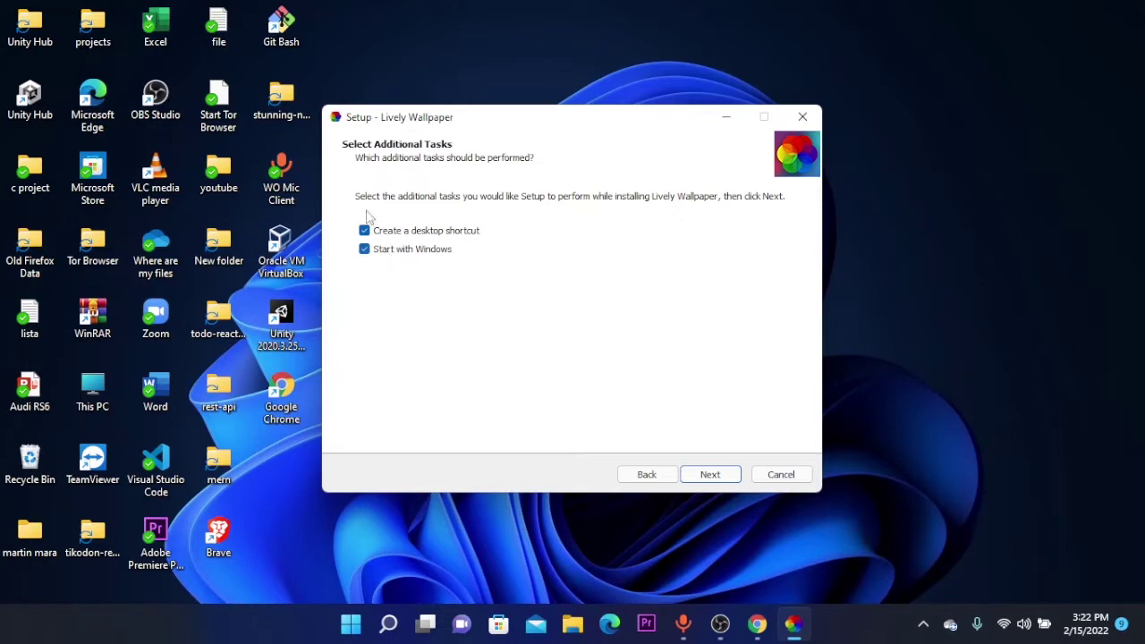
left_click(726, 477)
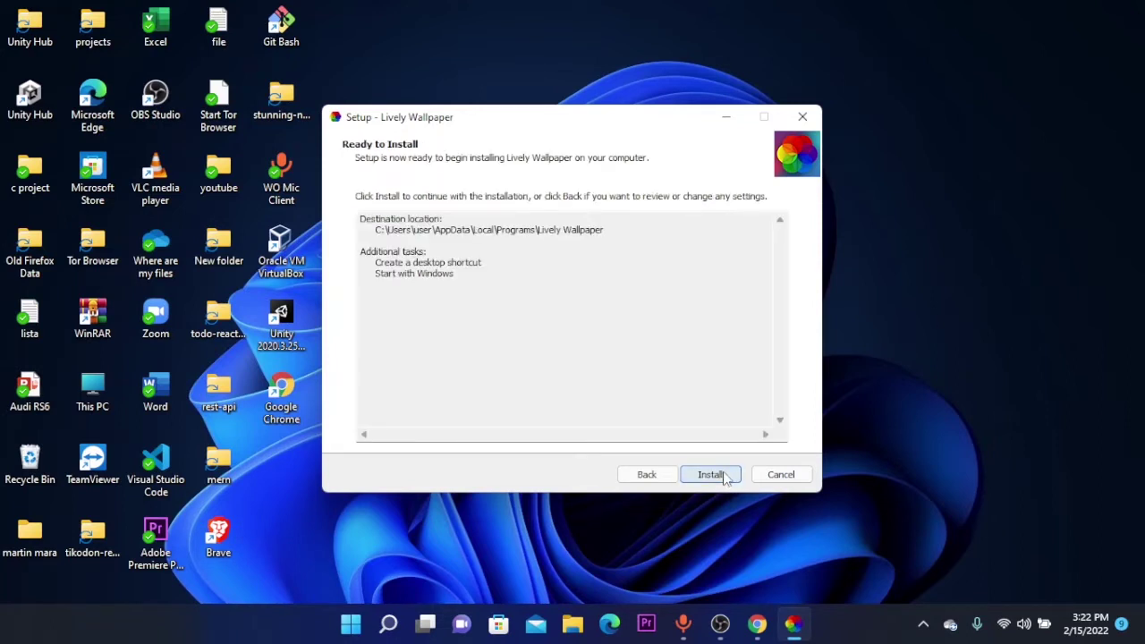
left_click(727, 477)
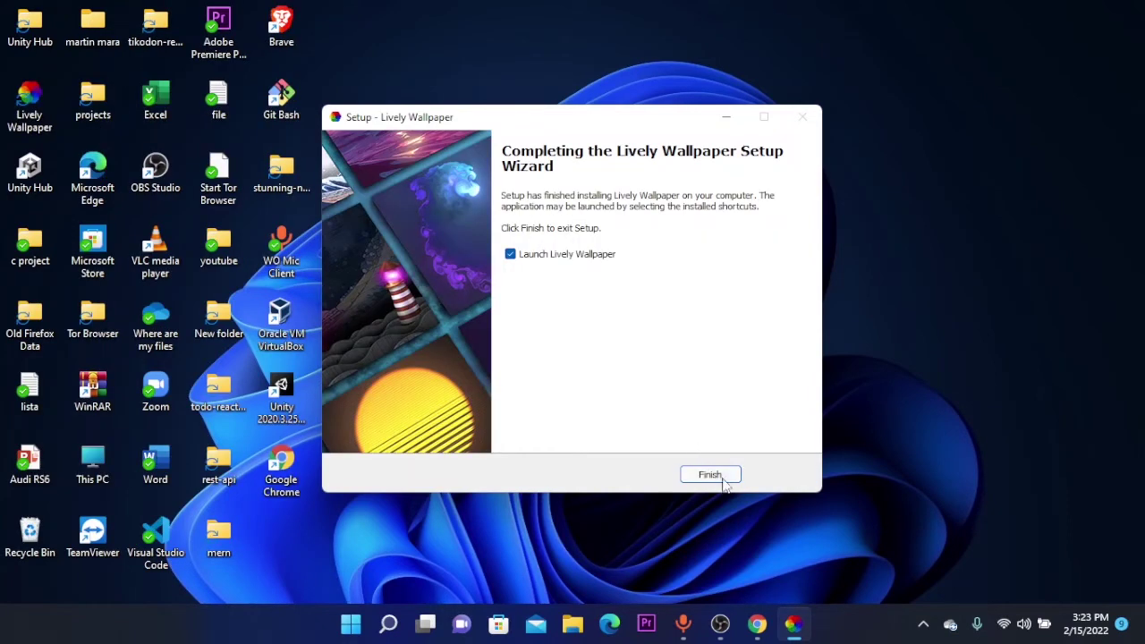
left_click(711, 475)
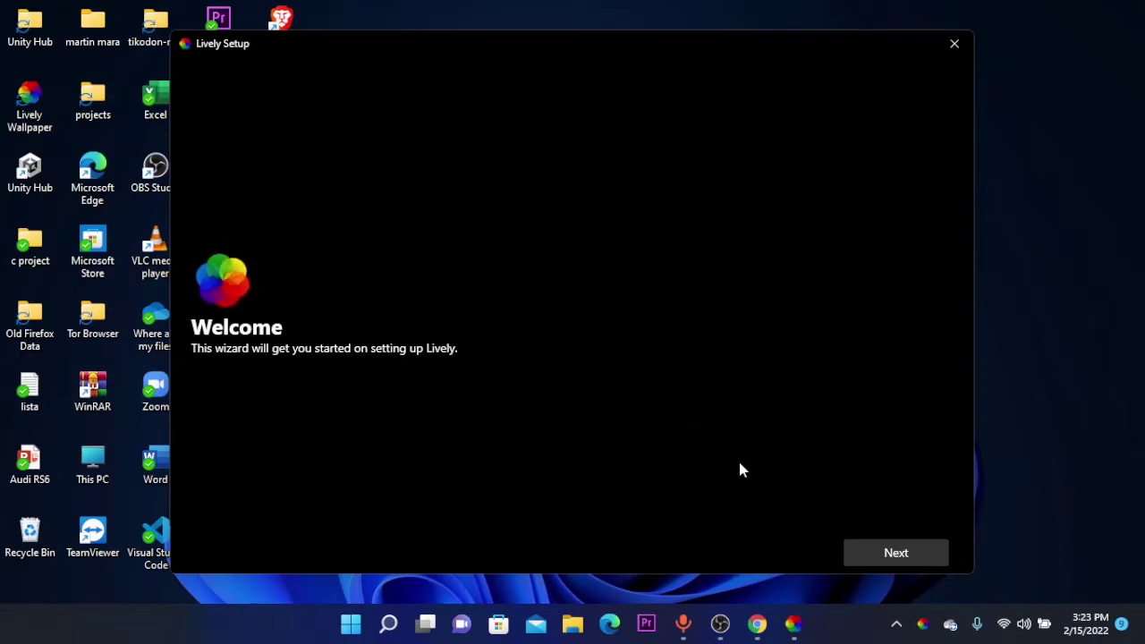
- Step through Lively's welcome wizard keeping start-with-Windows on and the Normal interface
left_click(903, 554)
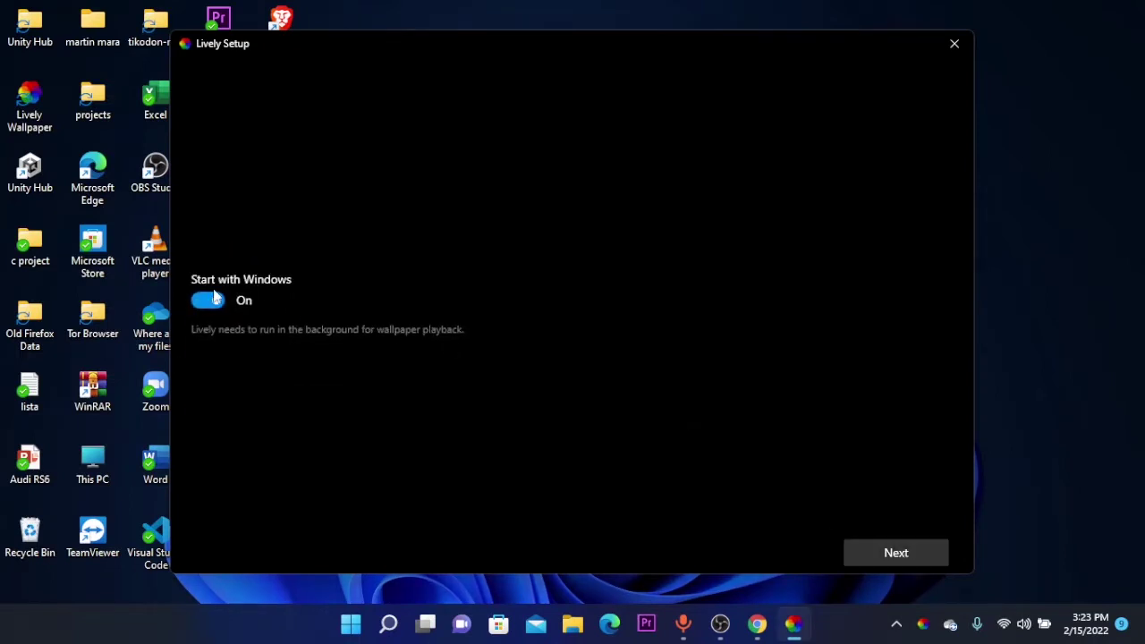
left_click(900, 557)
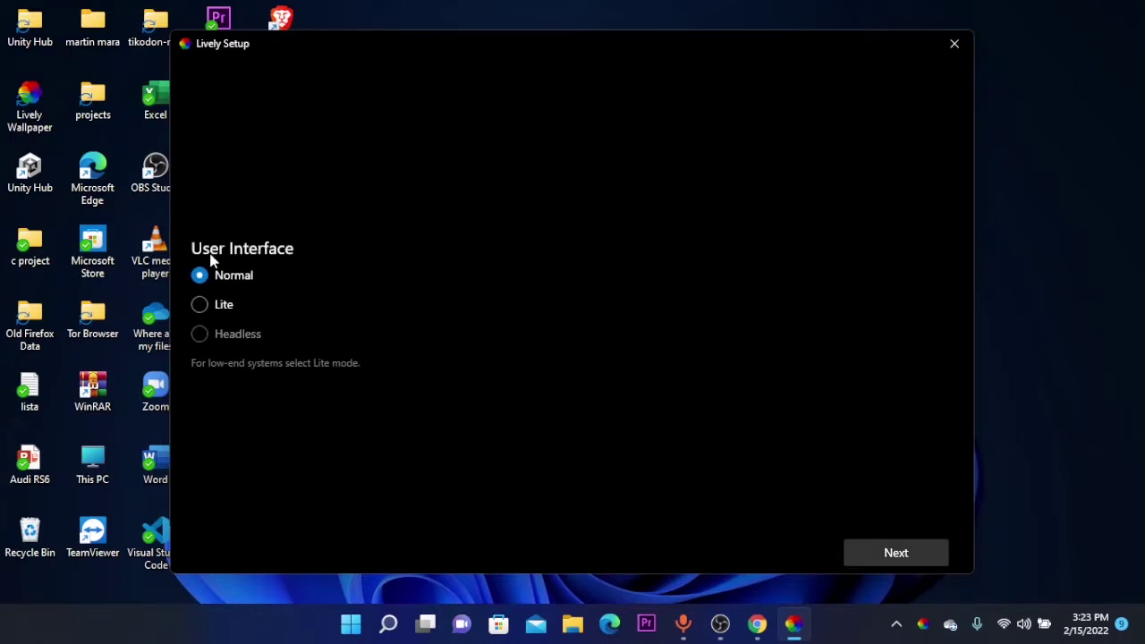
left_click(881, 548)
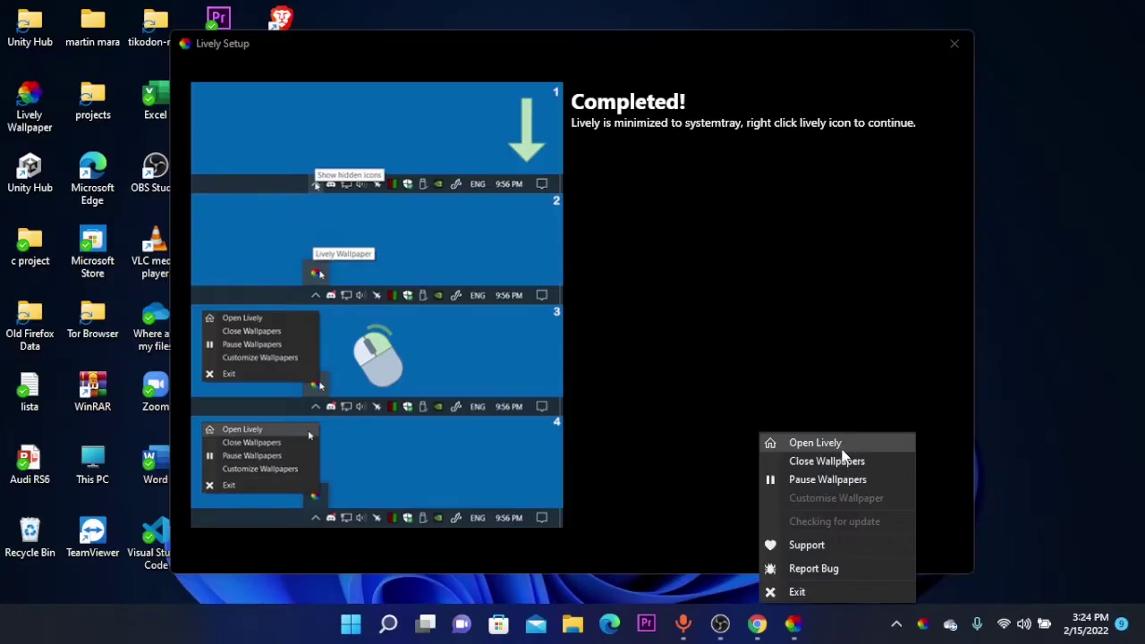
- Open the Lively library, dismiss the update notice, and view the desktop
left_click(838, 444)
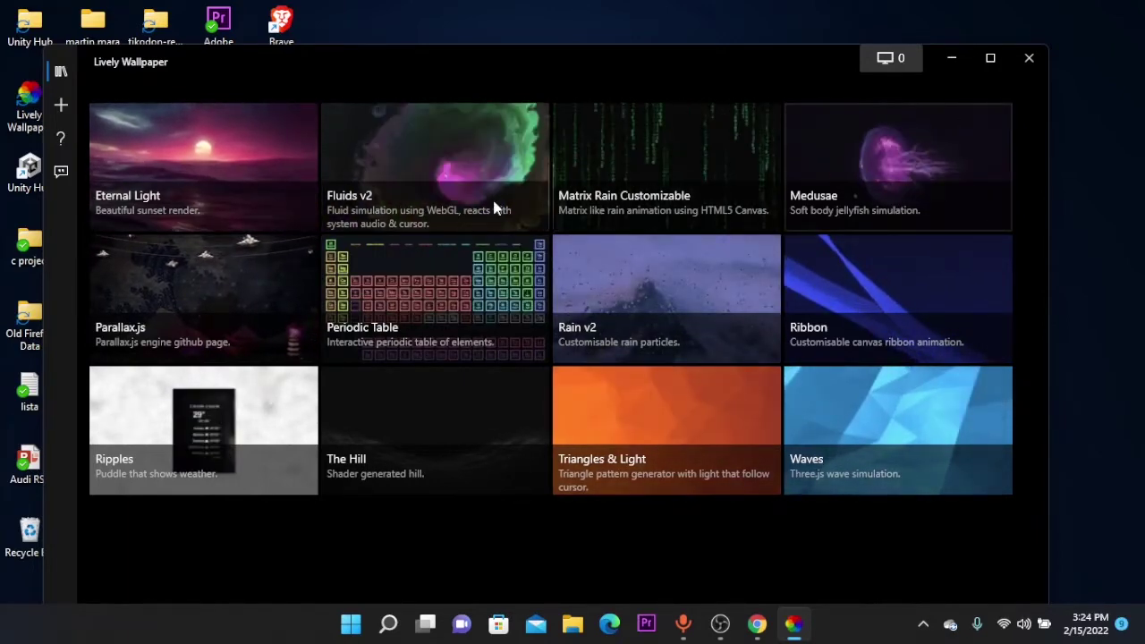
key("Escape")
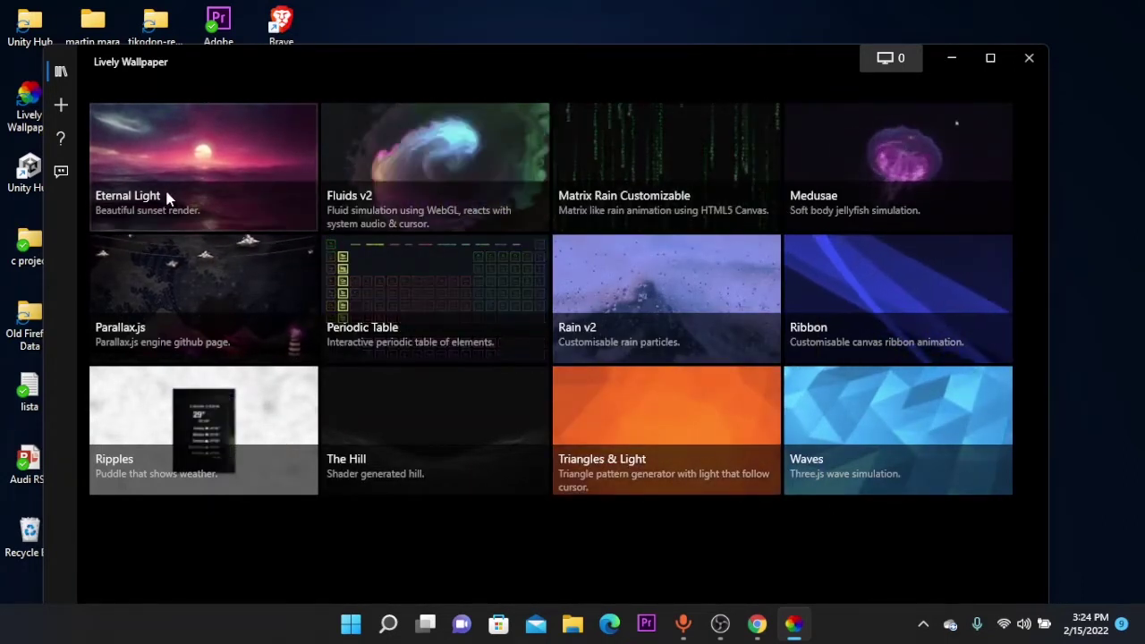
left_click(955, 54)
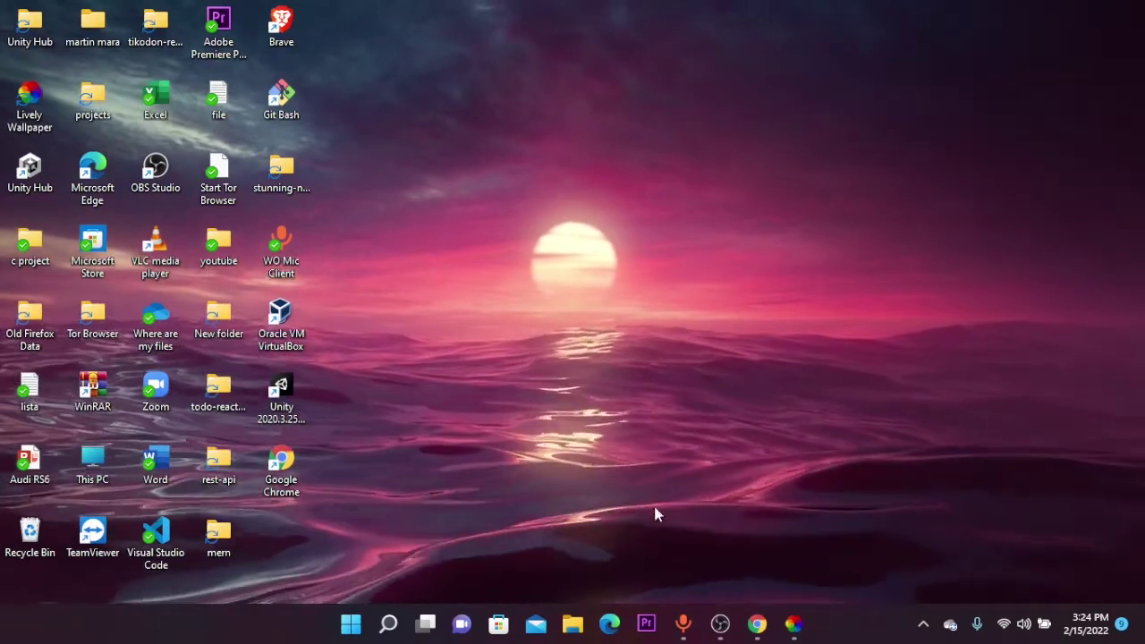
- Apply the Periodic Table wallpaper and check it on the desktop
left_click(794, 624)
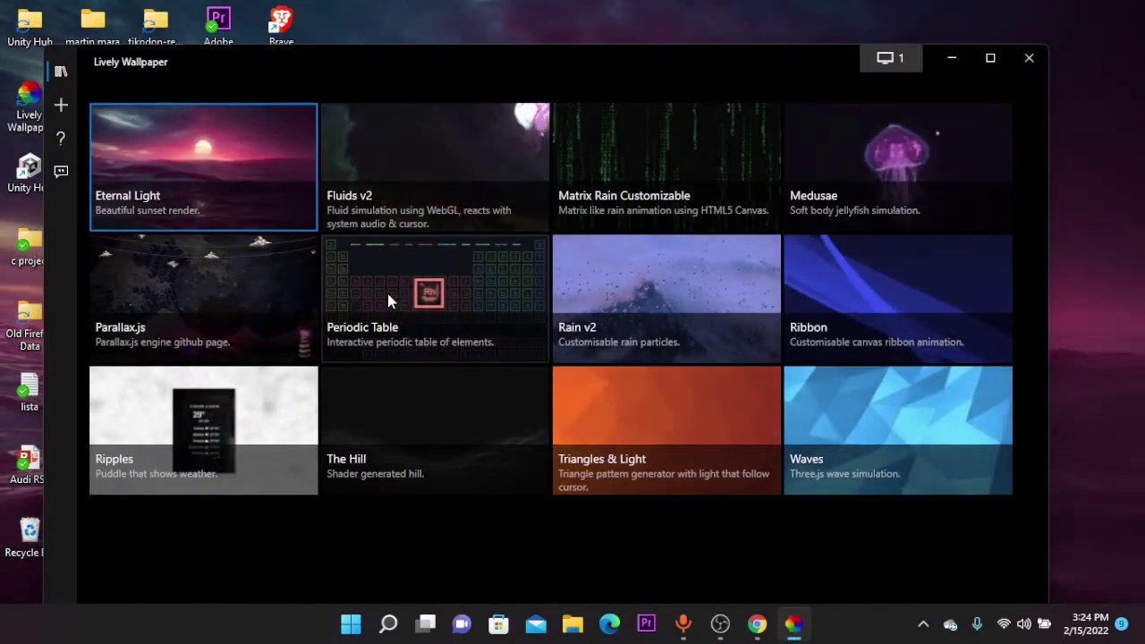
left_click(394, 301)
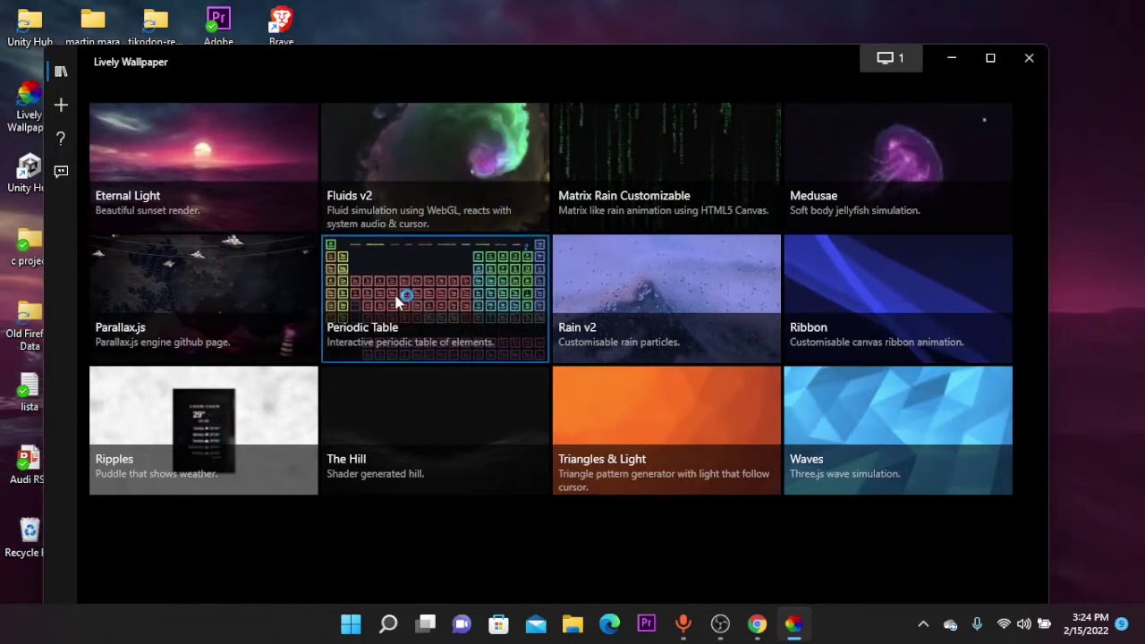
left_click(952, 58)
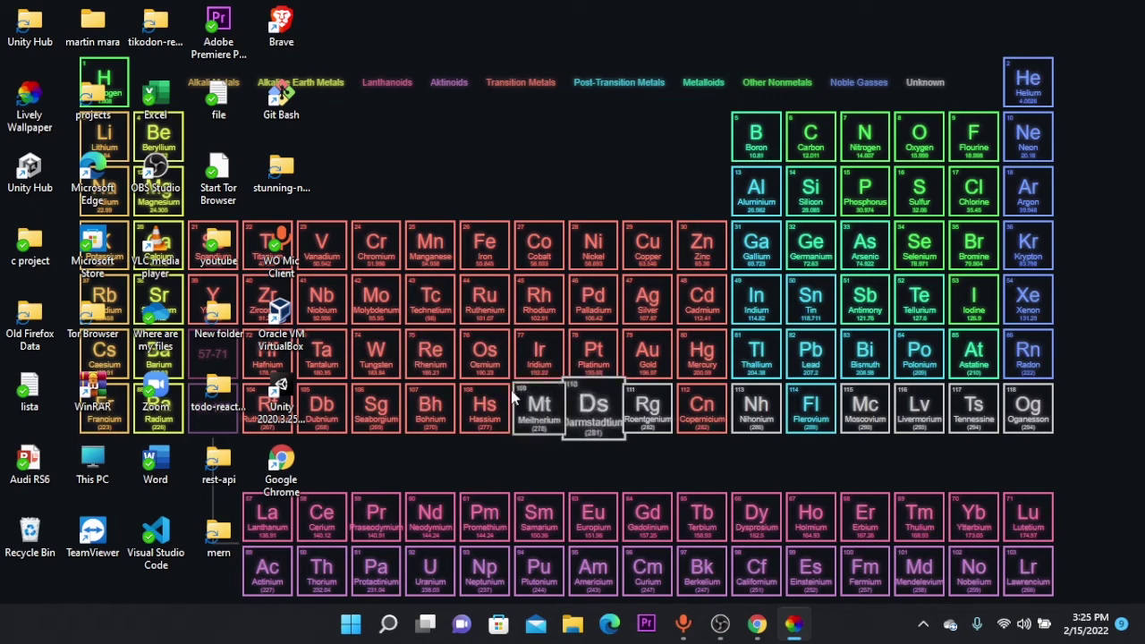
left_click(794, 631)
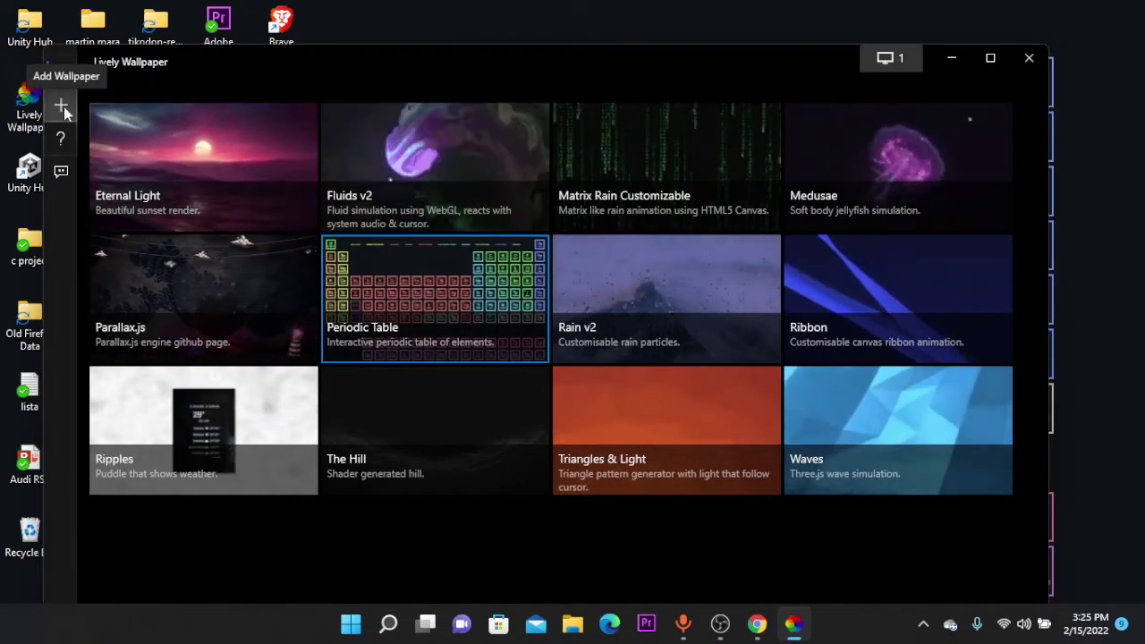
- Open Lively's Add Wallpaper page, focus the Enter URL field, and switch to Chrome
left_click(63, 107)
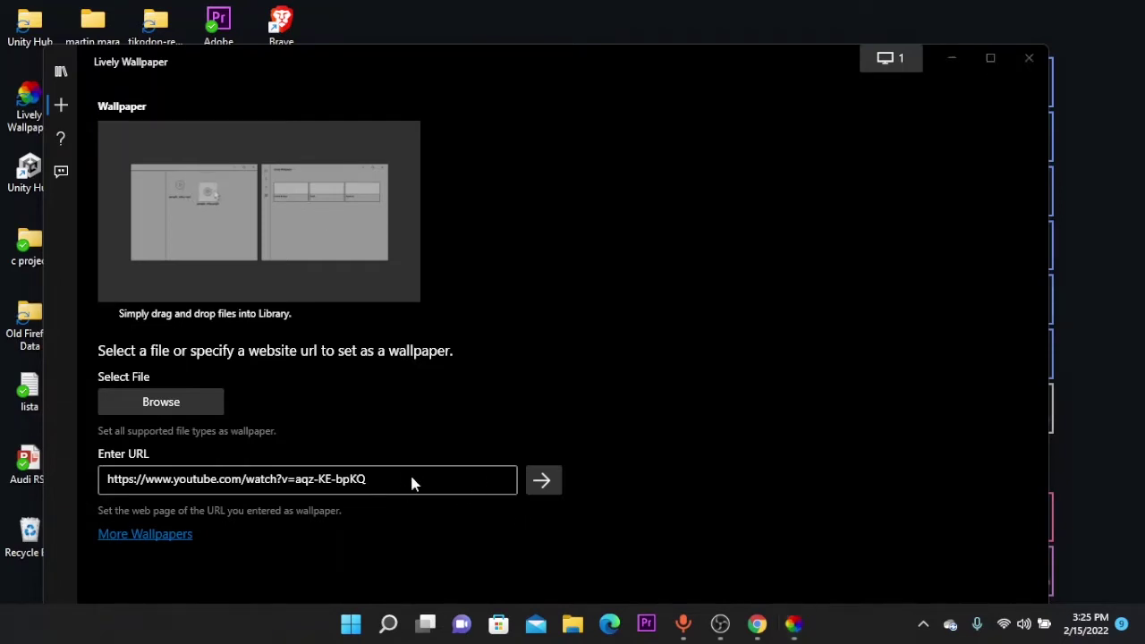
left_click(108, 480)
left_click(757, 624)
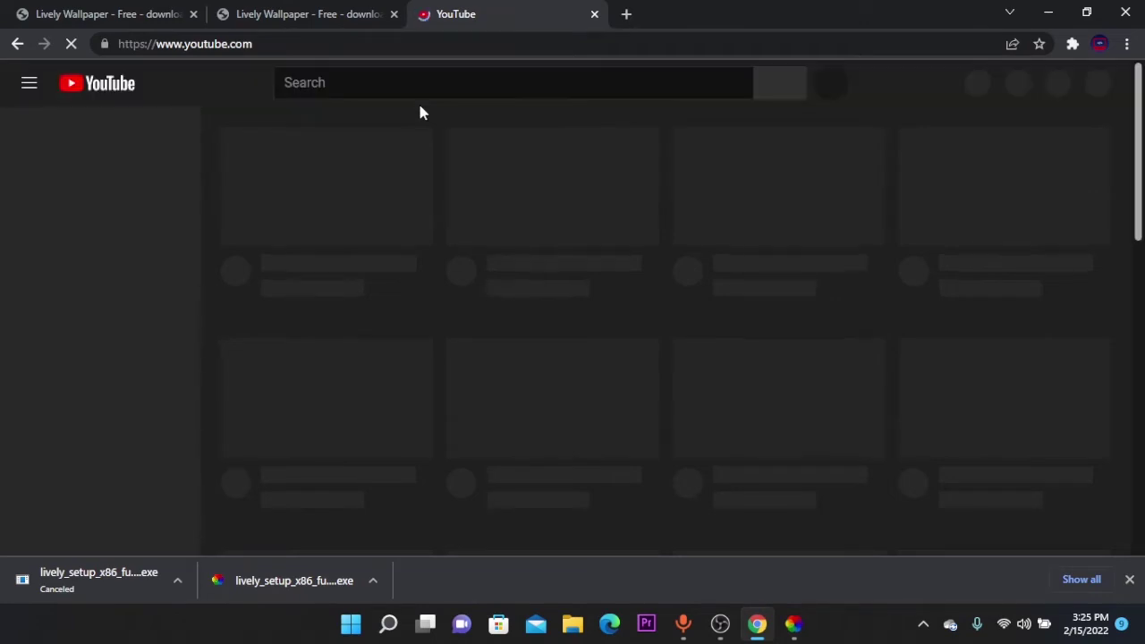
- Search YouTube for 'live wallpaper 4k rick and morty' and copy a video's link address
left_click(417, 83)
type("live wallpaper 4k rick and morty")
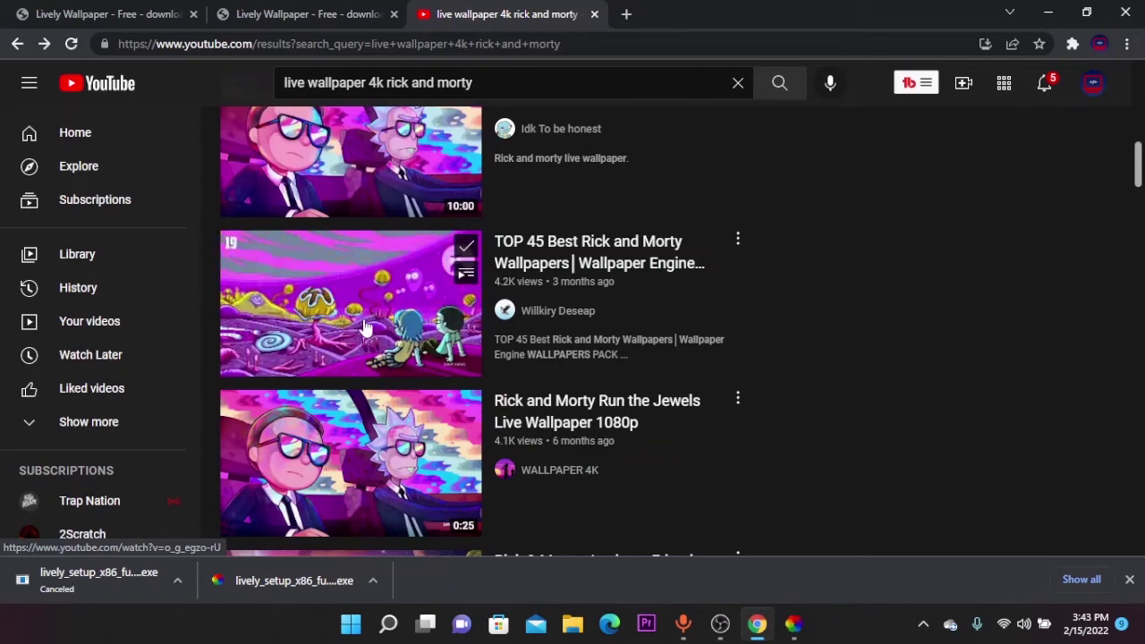
right_click(361, 324)
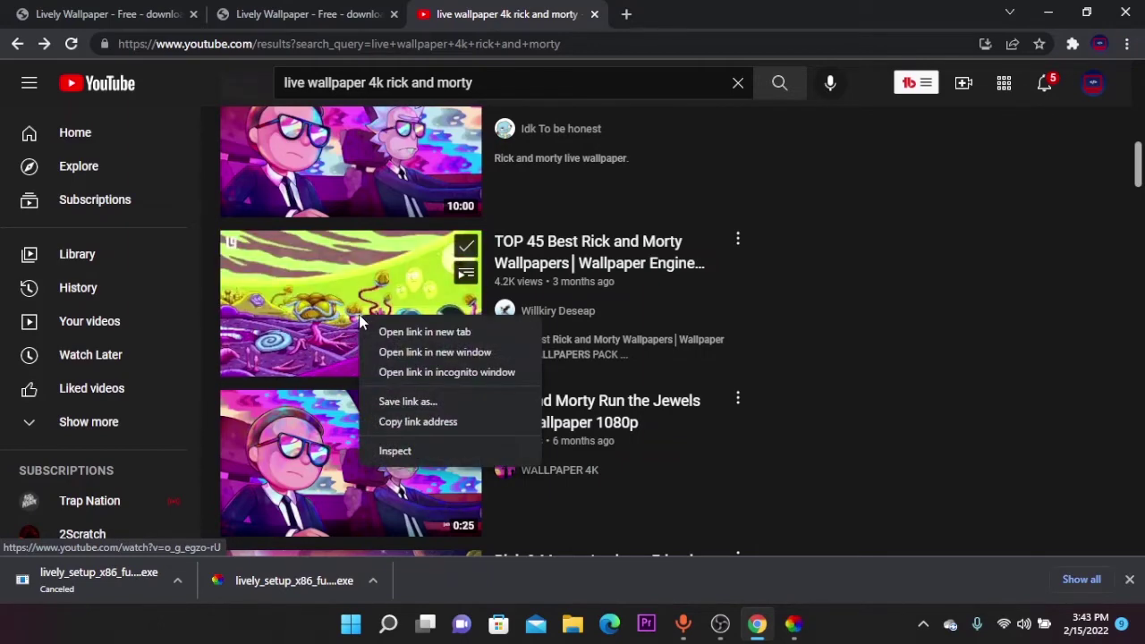
left_click(425, 421)
left_click(796, 627)
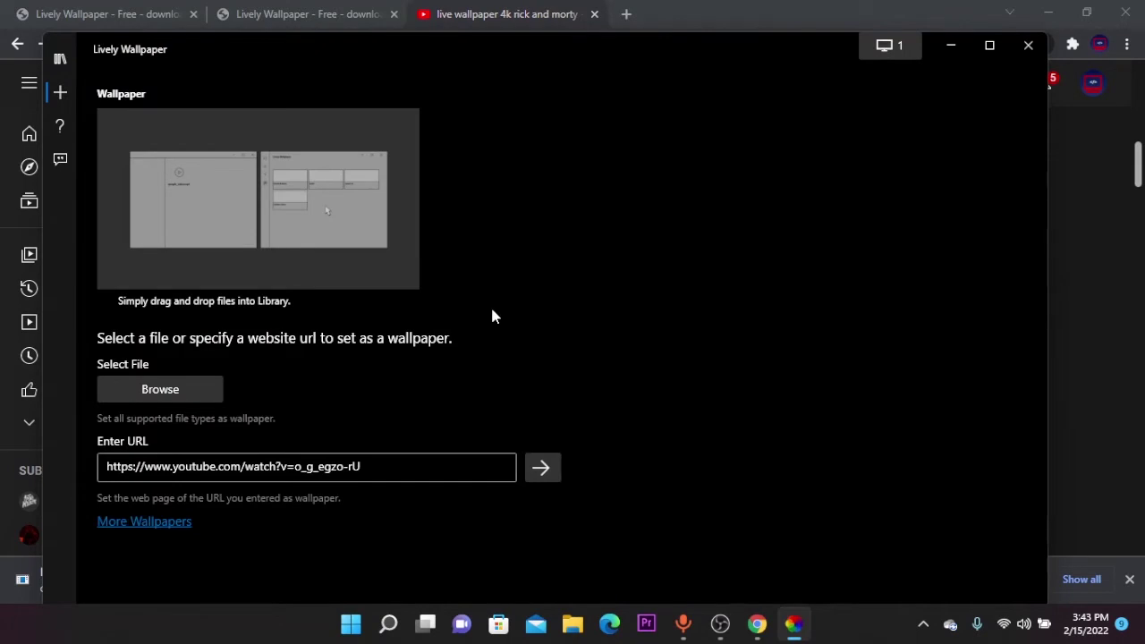
- Stop the running wallpaper via the library's Control Panel Close Wallpapers option
left_click(59, 62)
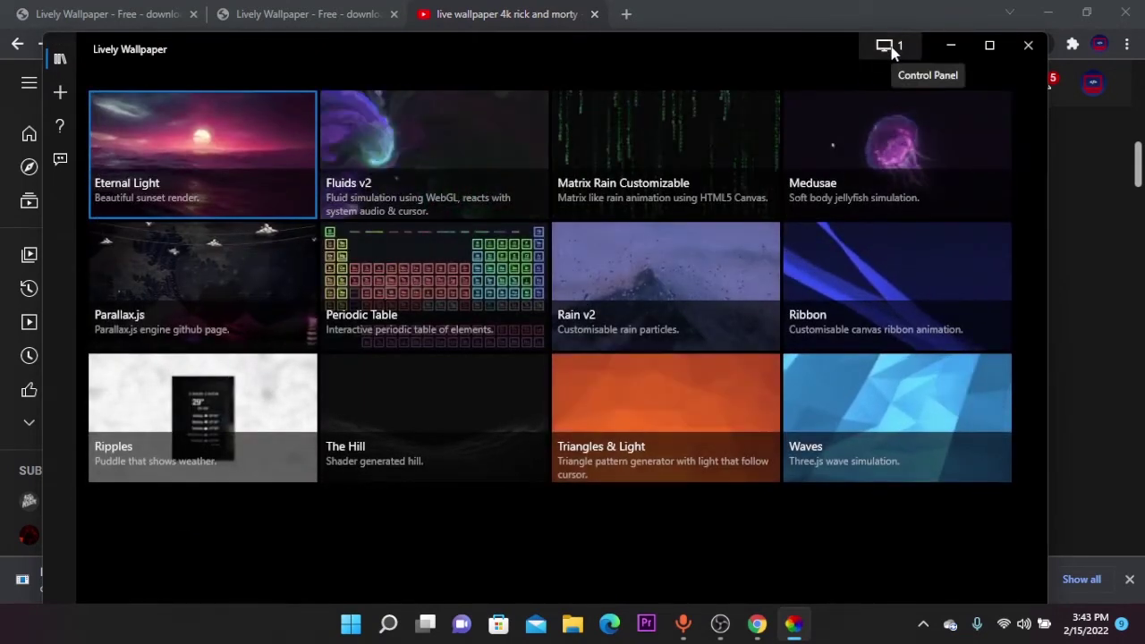
left_click(887, 46)
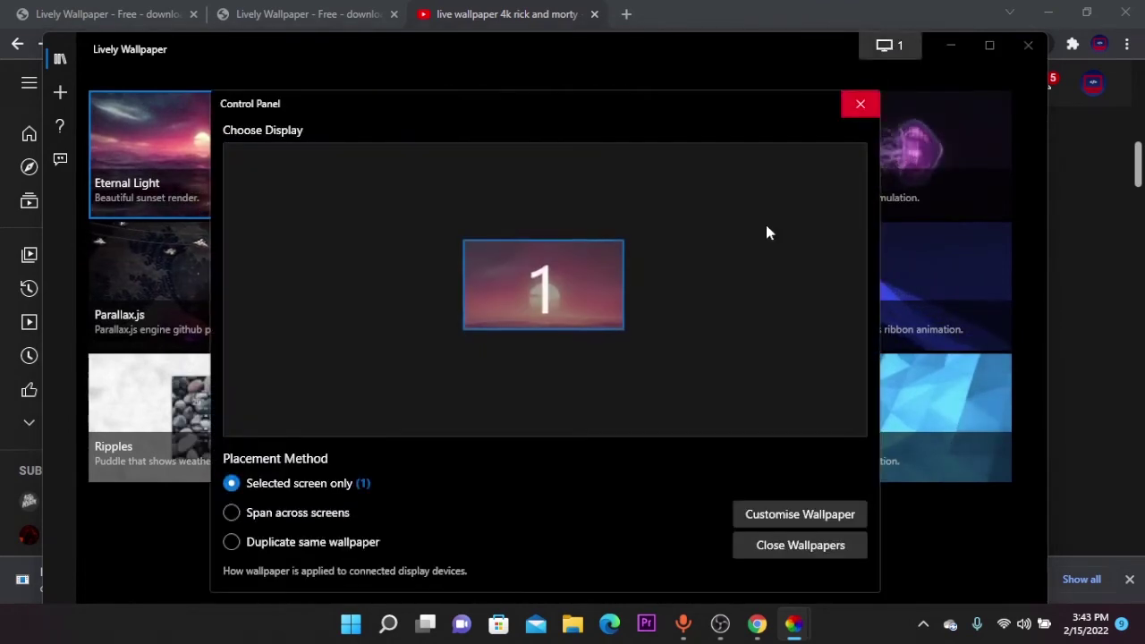
left_click(830, 554)
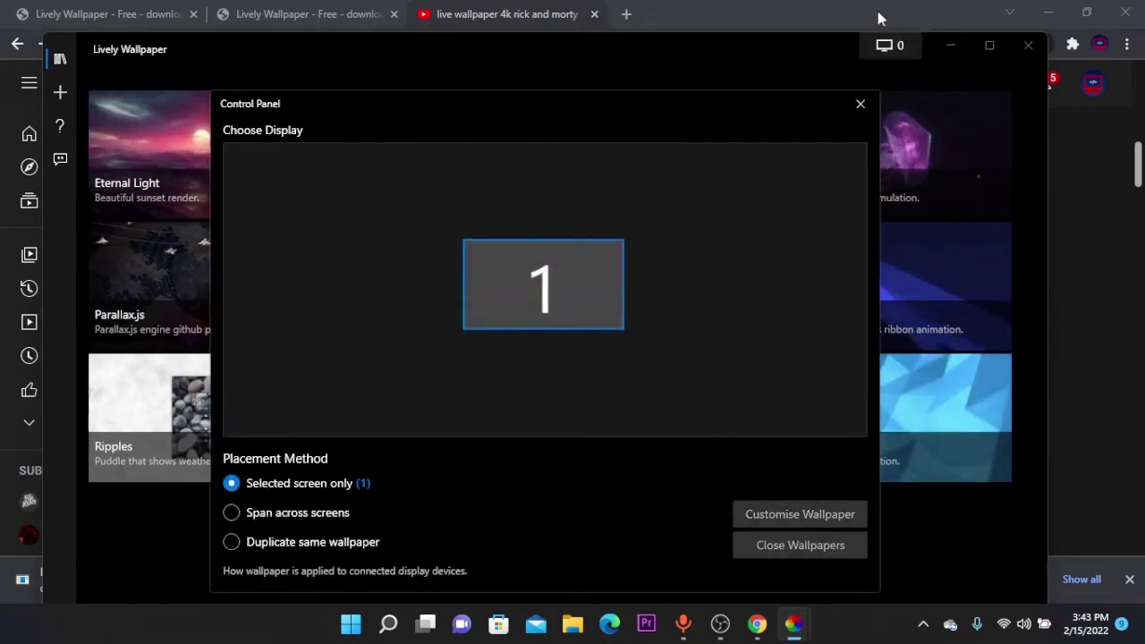
left_click(861, 107)
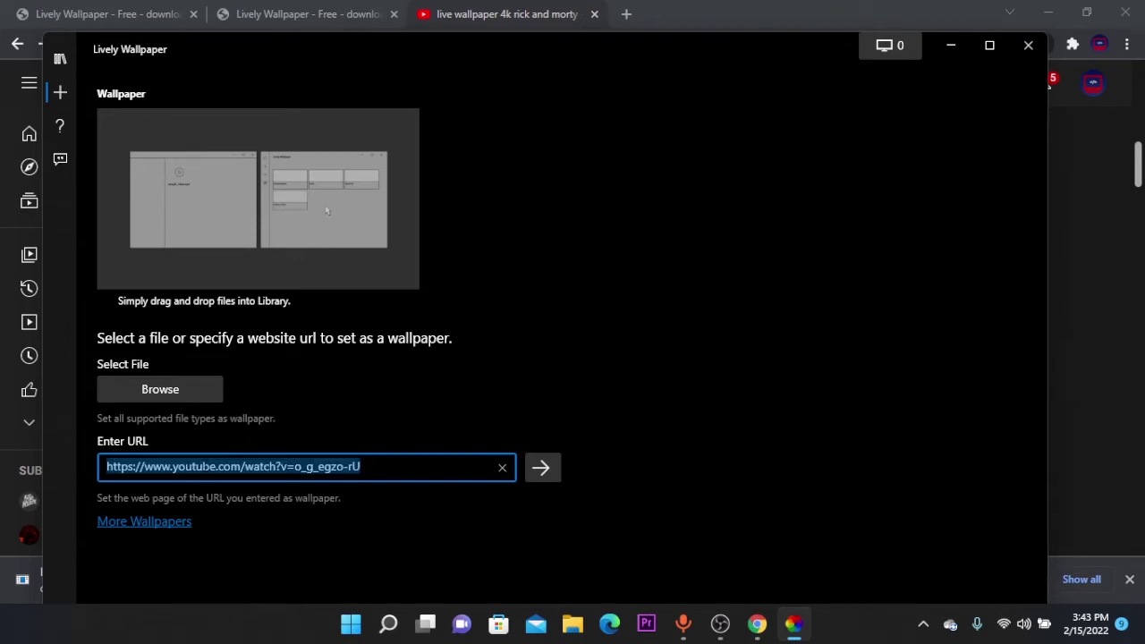
- Paste the YouTube link into Enter URL and add it as the 'watch' wallpaper
right_click(204, 466)
left_click(266, 485)
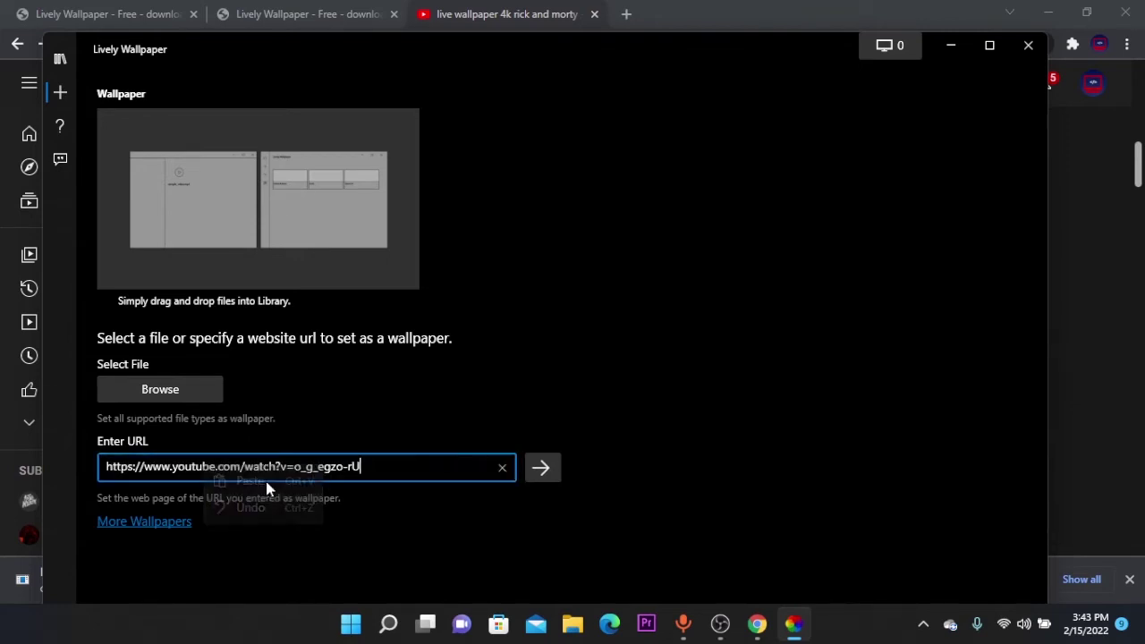
left_click(544, 473)
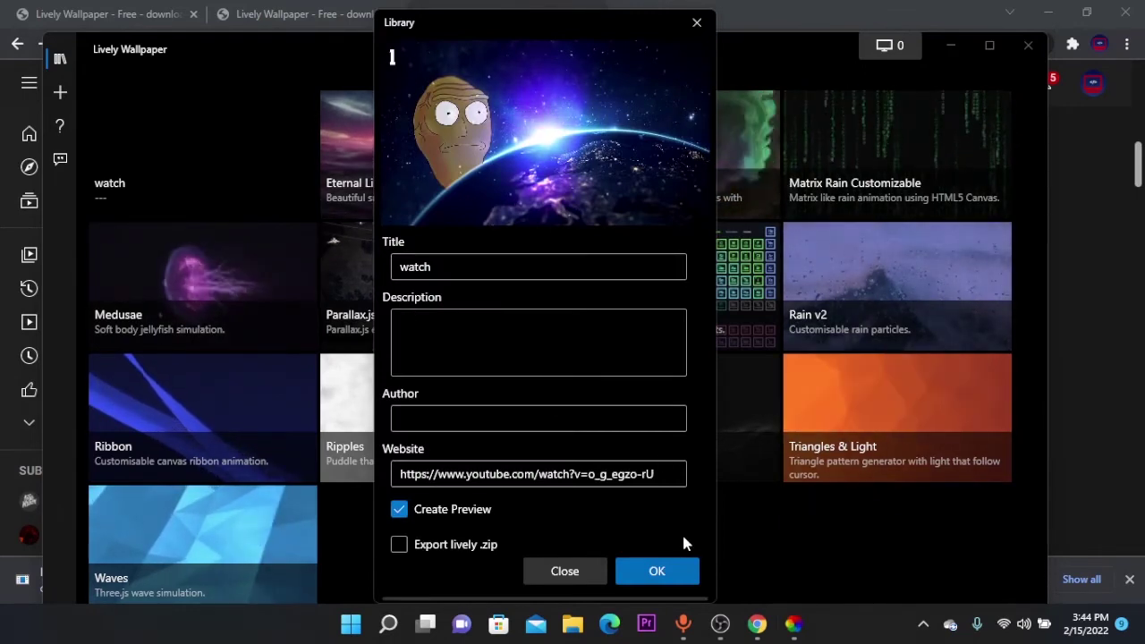
left_click(669, 571)
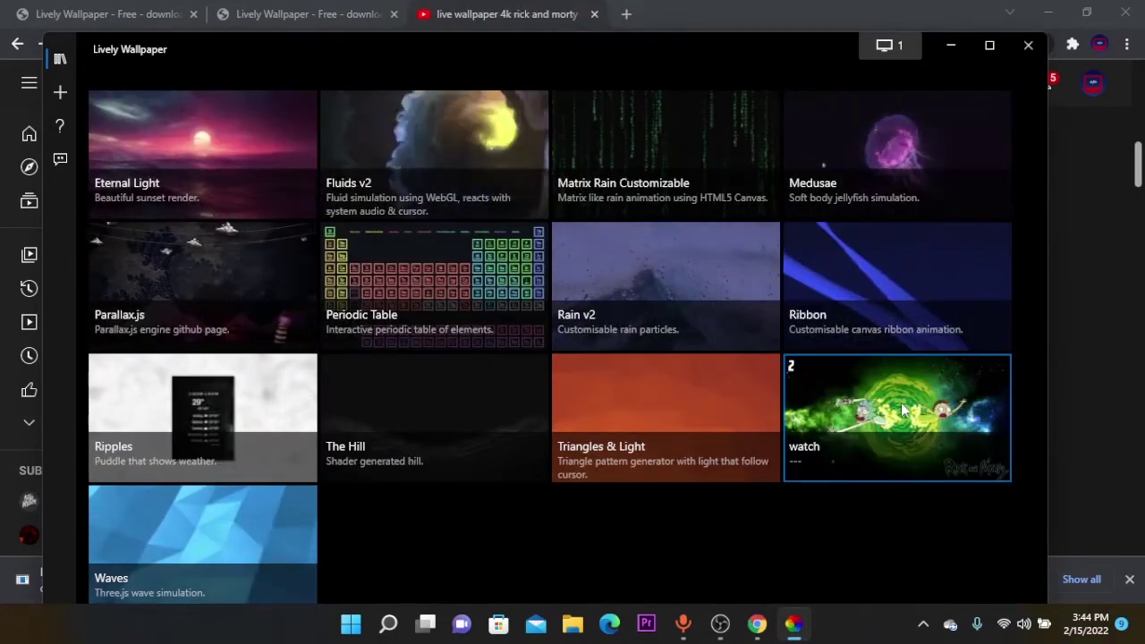
- Tick Mute in the 'watch' wallpaper's Customise Wallpaper settings and view the desktop
right_click(891, 404)
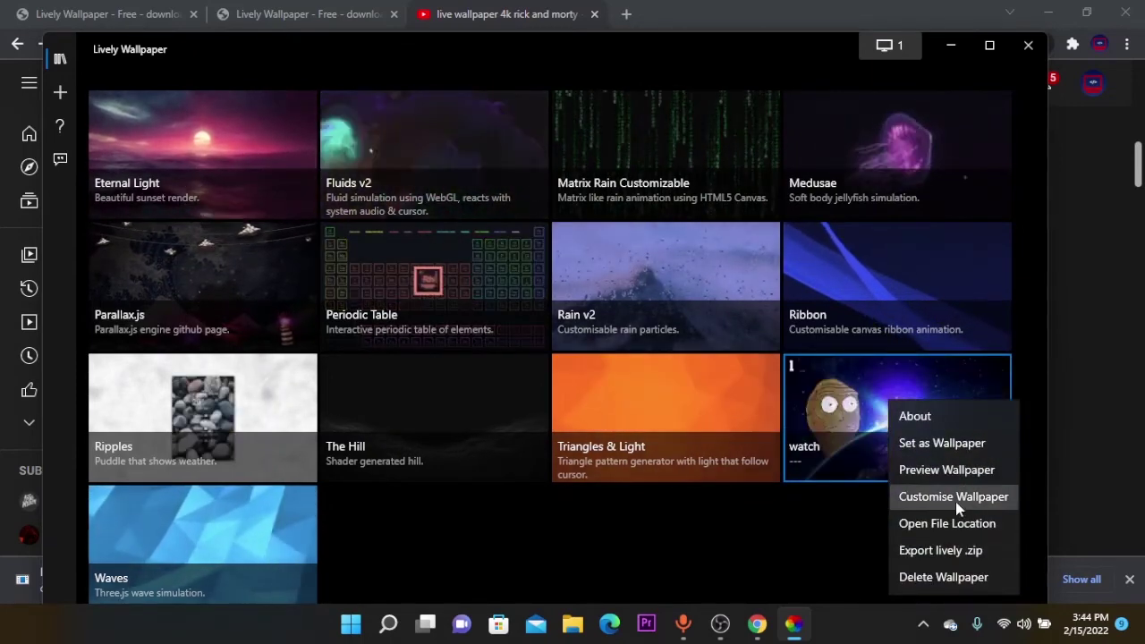
left_click(955, 497)
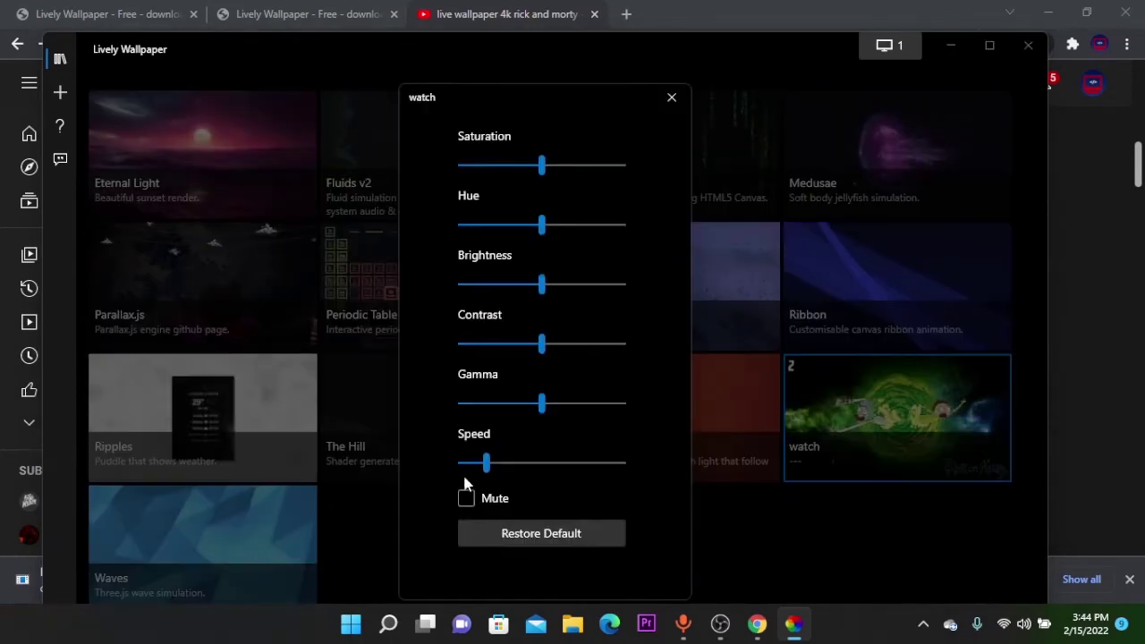
left_click(559, 499)
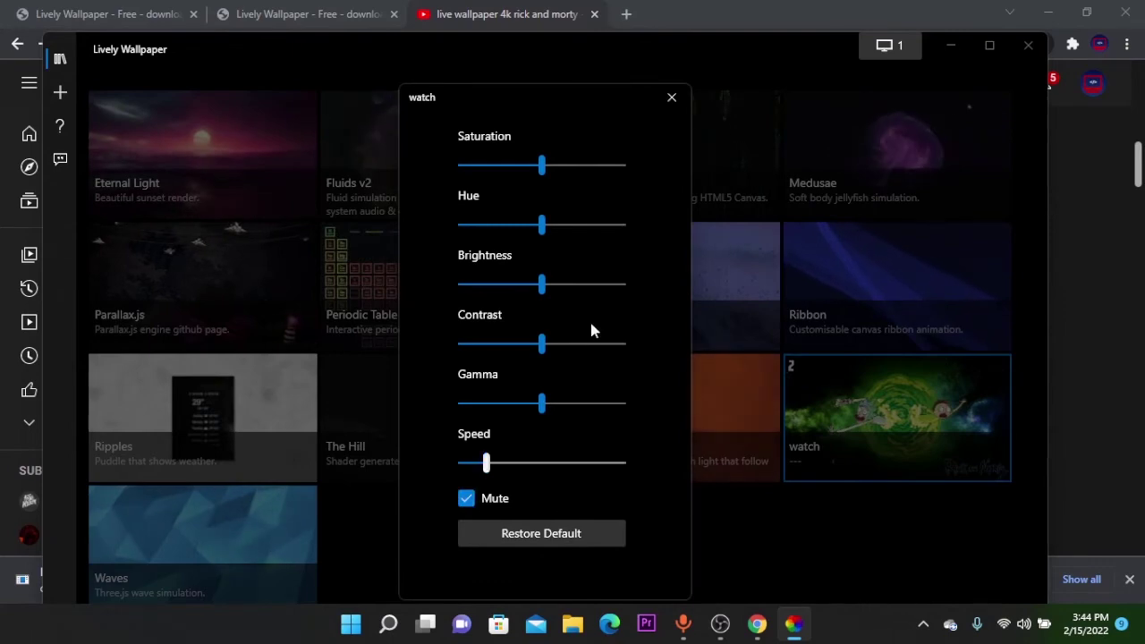
left_click(671, 100)
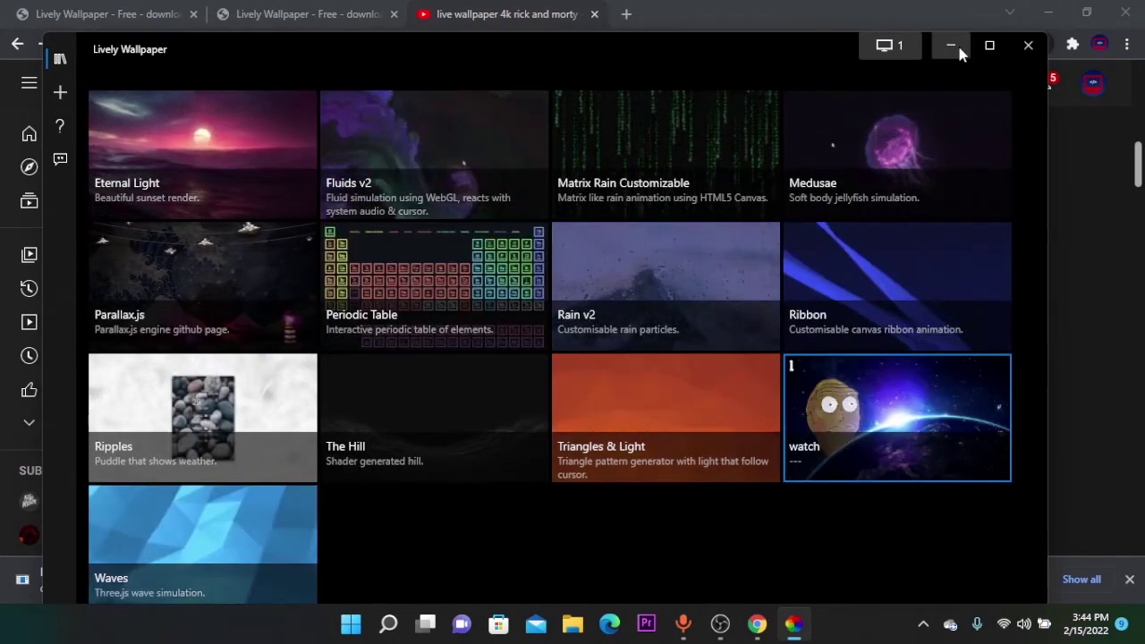
left_click(956, 46)
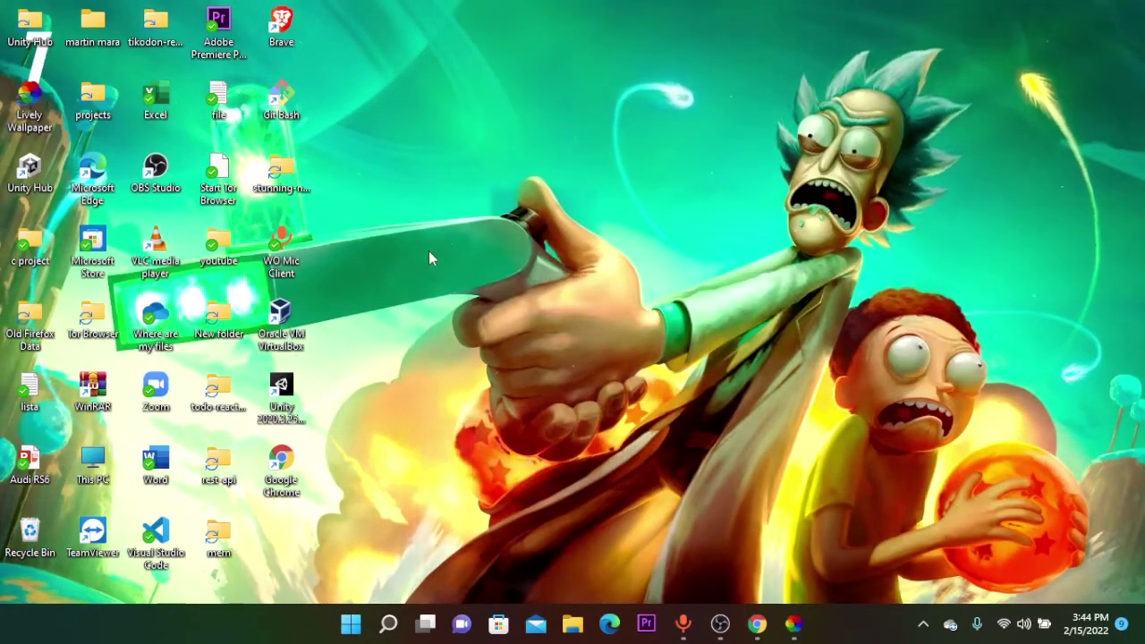